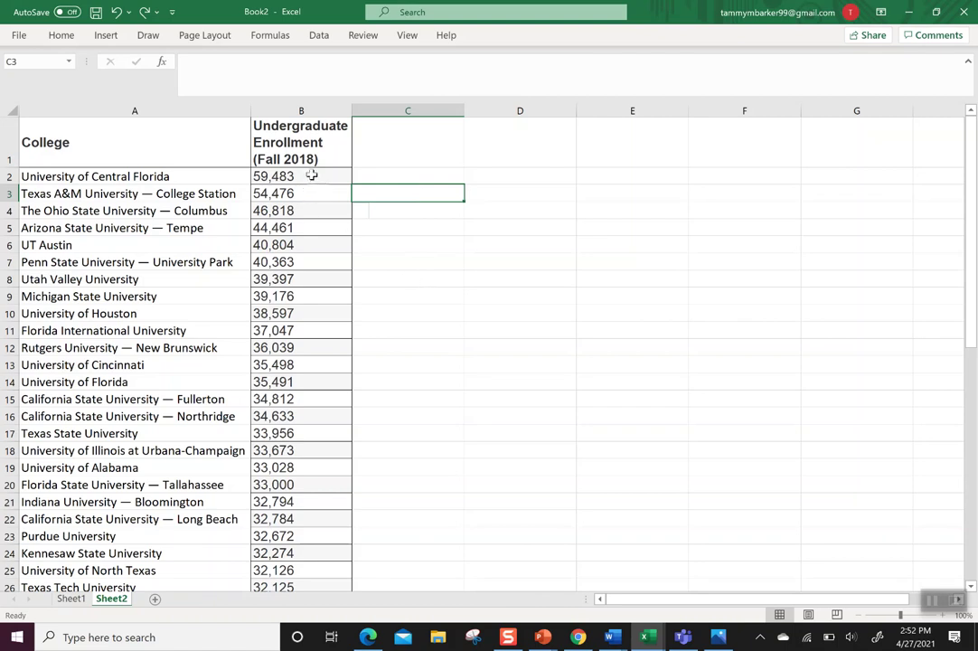
Step: Select the enrollment values in B2:B54 and turn off their thousands separators
{"action": "left_click_drag", "start_coordinate": [311, 175], "coordinate": [321, 557]}
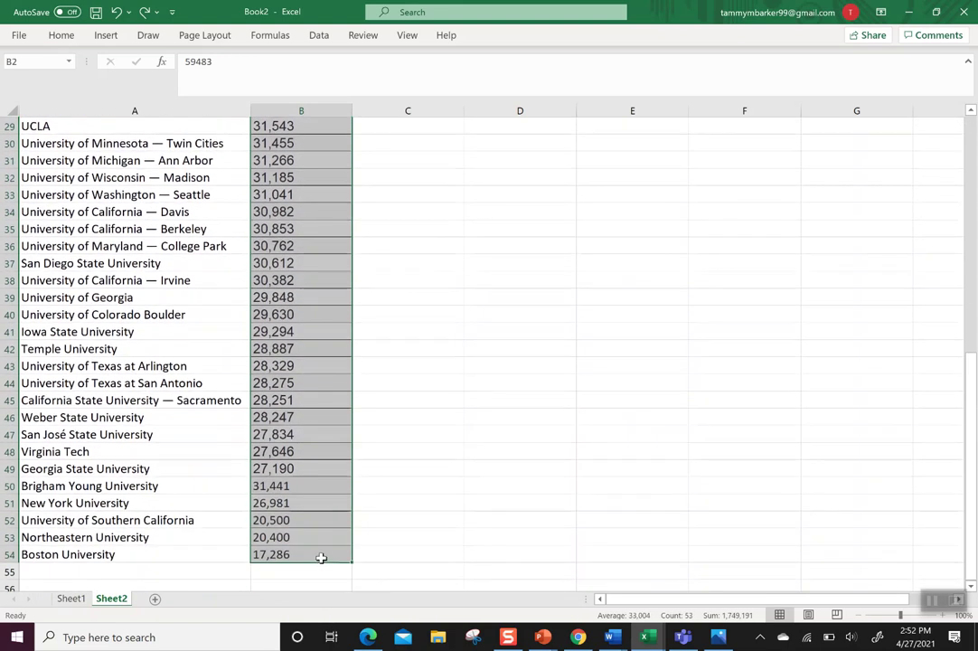
{"action": "right_click", "coordinate": [290, 312]}
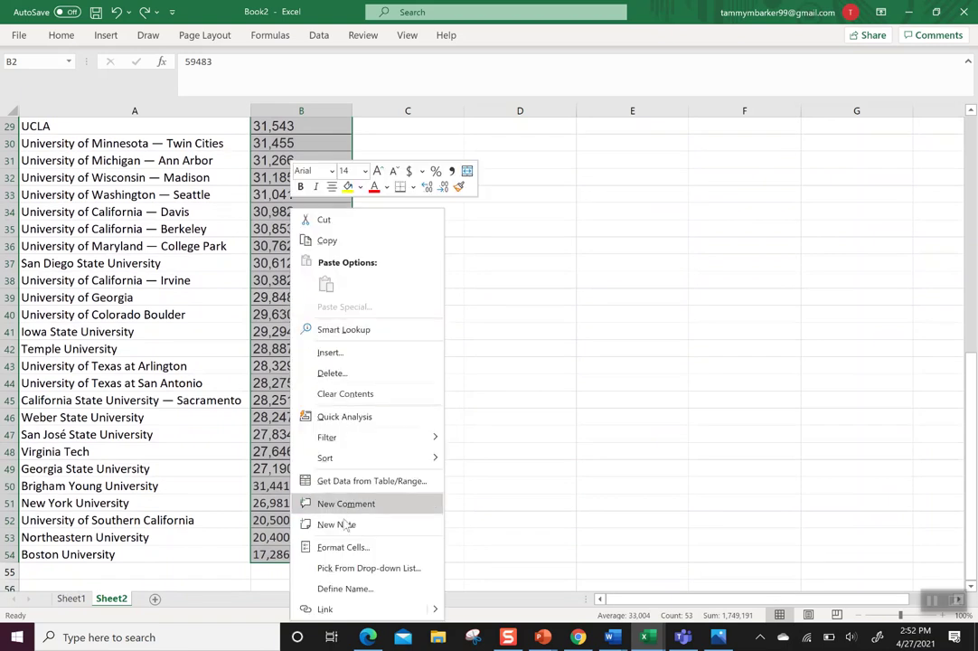
{"action": "scroll", "coordinate": [349, 513], "scroll_direction": "up", "scroll_amount": 9}
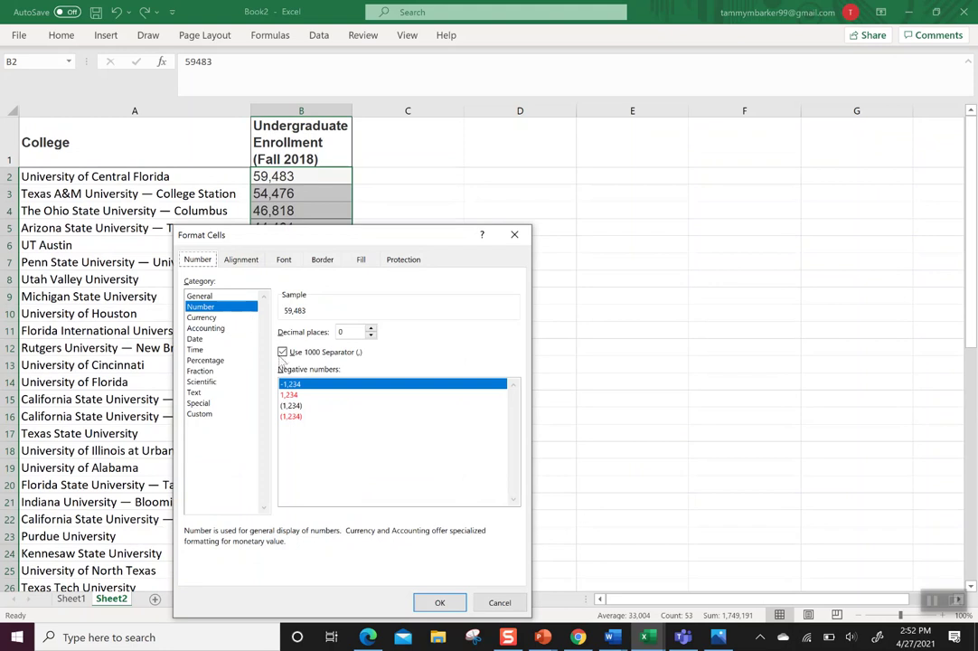
{"action": "left_click", "coordinate": [282, 353]}
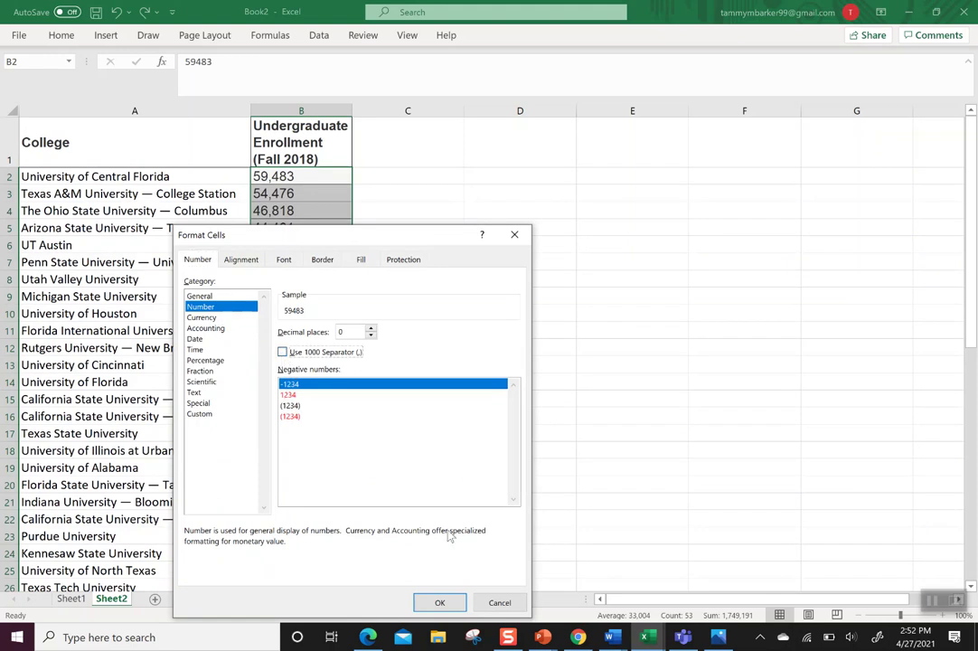
{"action": "left_click", "coordinate": [441, 603]}
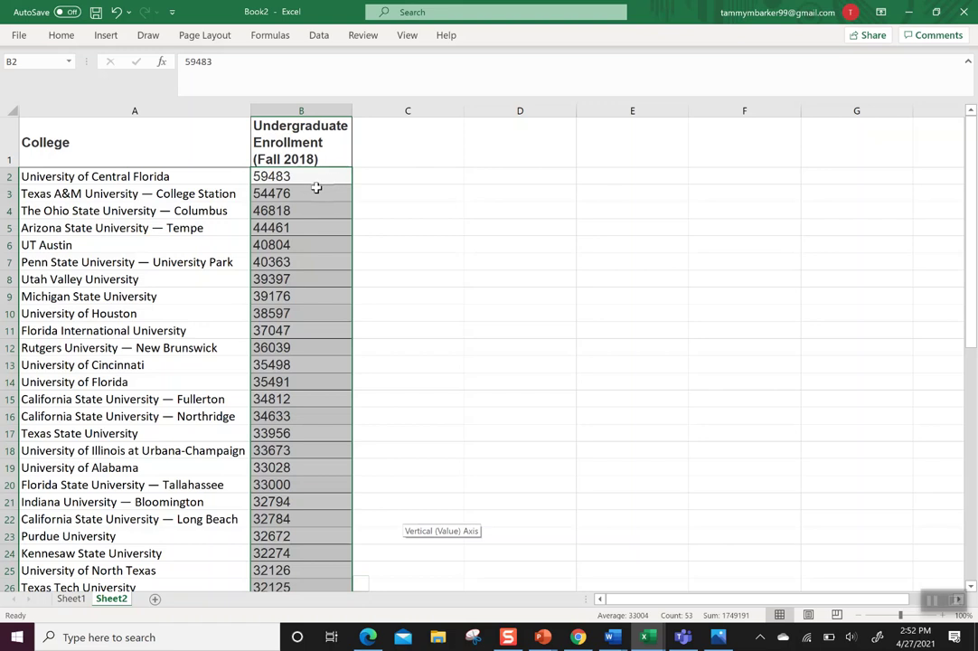
Step: Copy the enrollment numbers and paste them as a list into Desmos's first expression
{"action": "key", "text": "ctrl+c"}
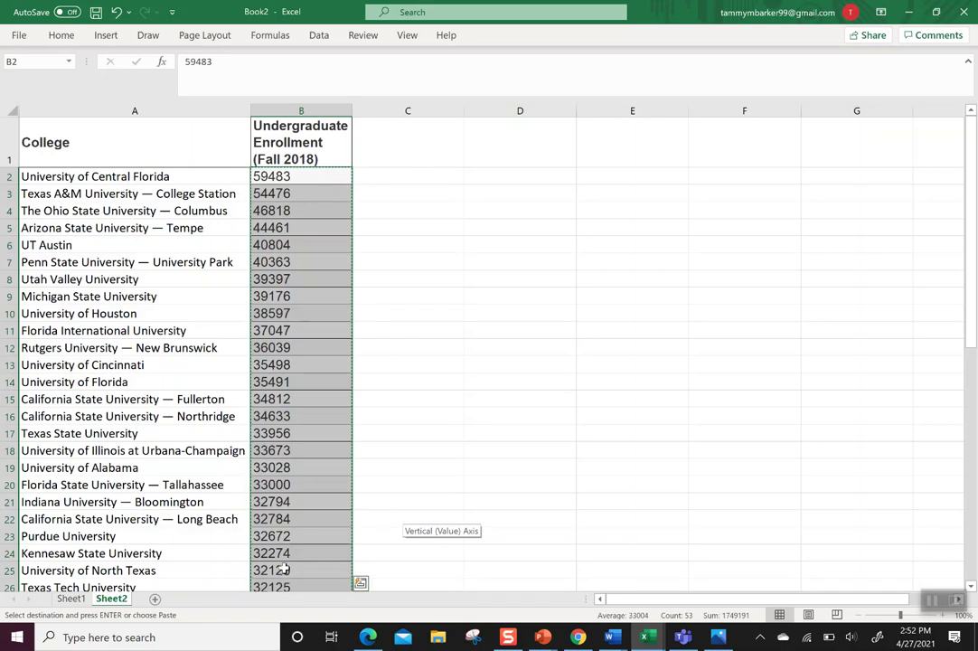
{"action": "key", "text": "alt+Tab"}
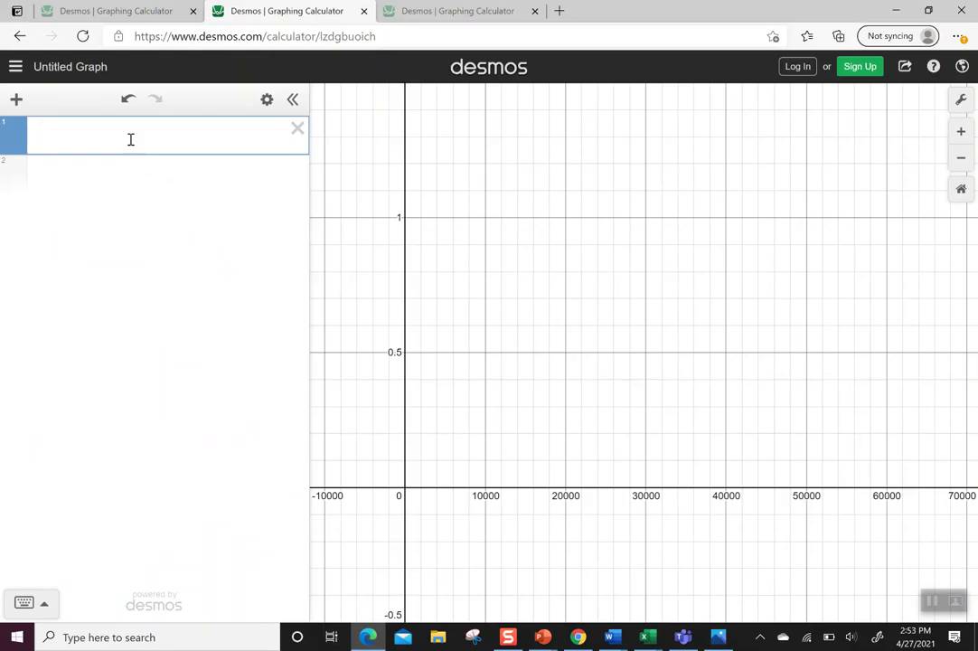
{"action": "key", "text": "ctrl+v"}
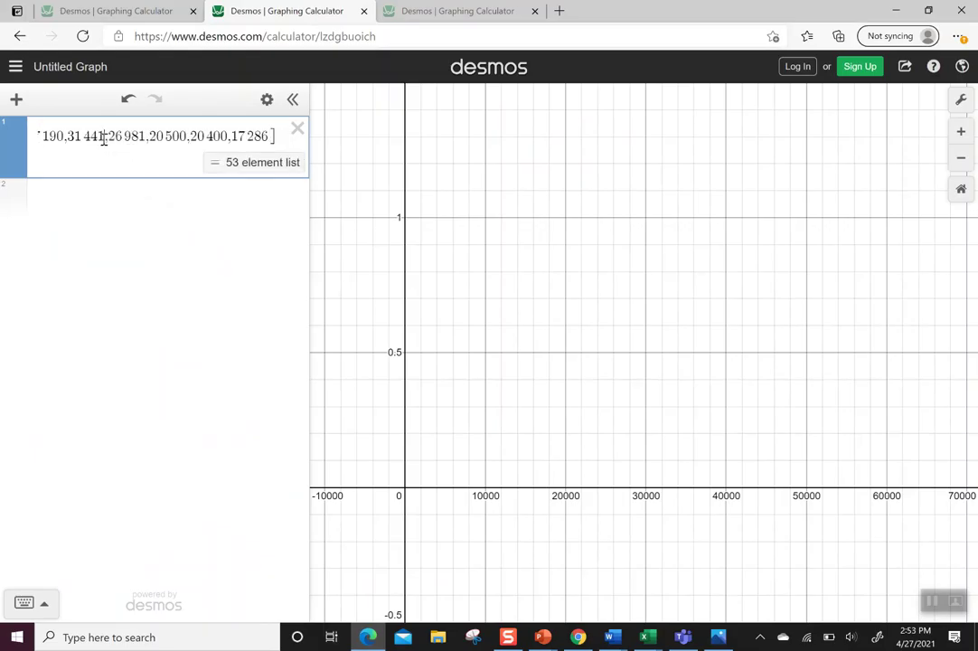
Step: Name the pasted list A by adding 'A=' before its opening bracket
{"action": "left_click", "coordinate": [42, 135]}
{"action": "key", "text": "Left"}
{"action": "key", "text": "Left"}
{"action": "key", "text": "Left"}
{"action": "key", "text": "Left"}
{"action": "key", "text": "Left"}
{"action": "key", "text": "Left"}
{"action": "key", "text": "Left"}
{"action": "key", "text": "Left"}
{"action": "key", "text": "Left"}
{"action": "key", "text": "Left"}
{"action": "key", "text": "Left"}
{"action": "key", "text": "Left"}
{"action": "key", "text": "Left"}
{"action": "key", "text": "Left"}
{"action": "key", "text": "Left"}
{"action": "key", "text": "Left"}
{"action": "key", "text": "Left"}
{"action": "key", "text": "Left"}
{"action": "key", "text": "Left"}
{"action": "key", "text": "Left"}
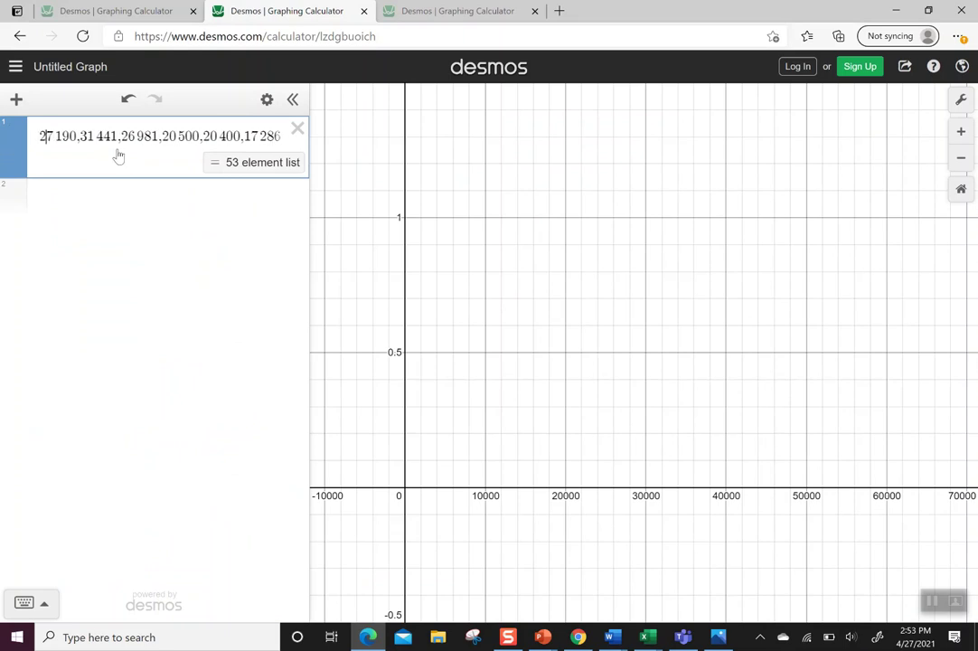
{"action": "key", "text": "Left"}
{"action": "key", "text": "Left"}
{"action": "key", "text": "Left"}
{"action": "key", "text": "Left"}
{"action": "key", "text": "Left"}
{"action": "key", "text": "Left"}
{"action": "key", "text": "Left"}
{"action": "key", "text": "Left"}
{"action": "key", "text": "Left"}
{"action": "key", "text": "Left"}
{"action": "key", "text": "Left"}
{"action": "key", "text": "Left"}
{"action": "key", "text": "Left"}
{"action": "key", "text": "Left"}
{"action": "key", "text": "Left"}
{"action": "key", "text": "Left"}
{"action": "key", "text": "Left"}
{"action": "key", "text": "Left"}
{"action": "key", "text": "Left"}
{"action": "key", "text": "Left"}
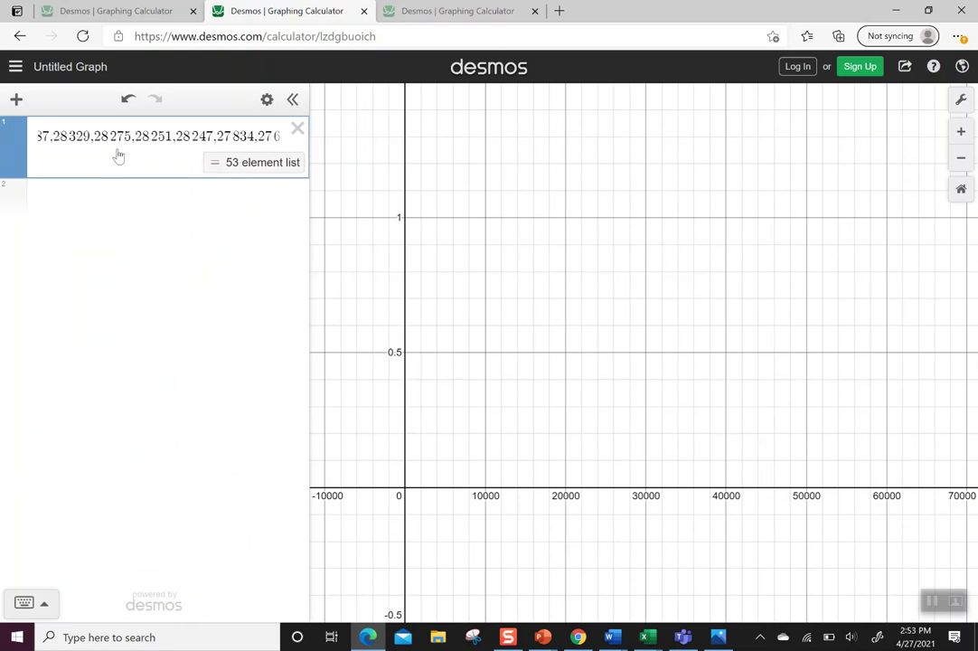
{"action": "key", "text": "Left"}
{"action": "key", "text": "Left"}
{"action": "key", "text": "Left"}
{"action": "key", "text": "Left"}
{"action": "key", "text": "Left"}
{"action": "key", "text": "Left"}
{"action": "key", "text": "Left"}
{"action": "key", "text": "Left"}
{"action": "key", "text": "Left"}
{"action": "key", "text": "Left"}
{"action": "key", "text": "Left"}
{"action": "key", "text": "Left"}
{"action": "key", "text": "Left"}
{"action": "key", "text": "Left"}
{"action": "key", "text": "Left"}
{"action": "key", "text": "Left"}
{"action": "key", "text": "Left"}
{"action": "key", "text": "Left"}
{"action": "key", "text": "Left"}
{"action": "key", "text": "Left"}
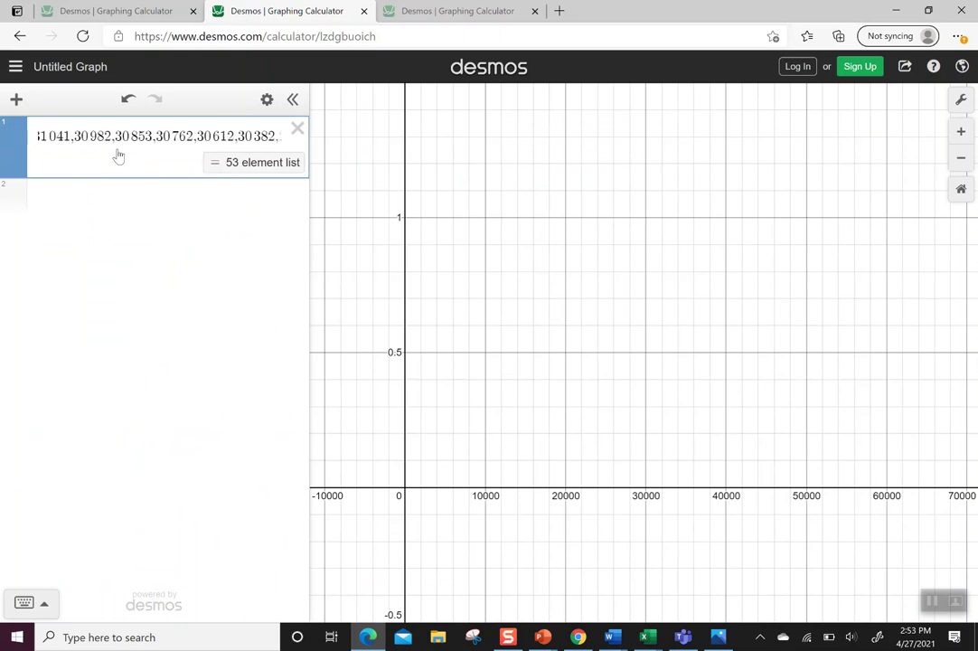
{"action": "key", "text": "Left"}
{"action": "key", "text": "Left"}
{"action": "key", "text": "Left"}
{"action": "key", "text": "Left"}
{"action": "key", "text": "Left"}
{"action": "key", "text": "Left"}
{"action": "key", "text": "Left"}
{"action": "key", "text": "Left"}
{"action": "key", "text": "Left"}
{"action": "key", "text": "Left"}
{"action": "key", "text": "Left"}
{"action": "key", "text": "Left"}
{"action": "key", "text": "Left"}
{"action": "key", "text": "Left"}
{"action": "key", "text": "Left"}
{"action": "key", "text": "Left"}
{"action": "key", "text": "Left"}
{"action": "key", "text": "Left"}
{"action": "key", "text": "Left"}
{"action": "key", "text": "Left"}
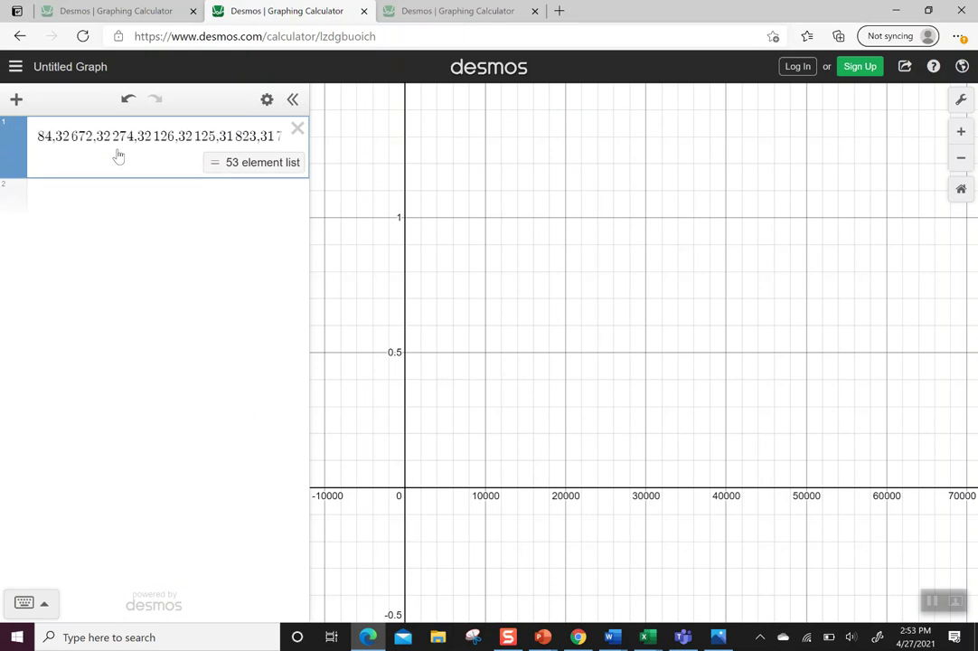
{"action": "key", "text": "Left"}
{"action": "key", "text": "Left"}
{"action": "key", "text": "Left"}
{"action": "key", "text": "Left"}
{"action": "key", "text": "Left"}
{"action": "key", "text": "Left"}
{"action": "key", "text": "Left"}
{"action": "key", "text": "Left"}
{"action": "key", "text": "Left"}
{"action": "key", "text": "Left"}
{"action": "key", "text": "Left"}
{"action": "key", "text": "Left"}
{"action": "key", "text": "Left"}
{"action": "key", "text": "Left"}
{"action": "key", "text": "Left"}
{"action": "key", "text": "Left"}
{"action": "key", "text": "Left"}
{"action": "key", "text": "Left"}
{"action": "key", "text": "Left"}
{"action": "key", "text": "Left"}
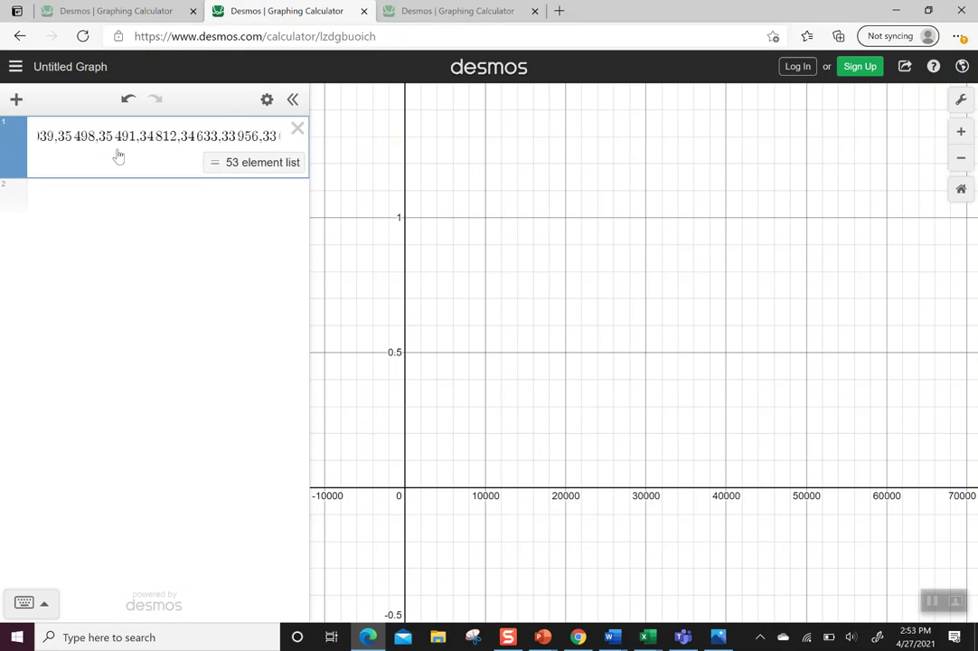
{"action": "key", "text": "Left"}
{"action": "key", "text": "Left"}
{"action": "key", "text": "Left"}
{"action": "key", "text": "Left"}
{"action": "key", "text": "Left"}
{"action": "key", "text": "Left"}
{"action": "key", "text": "Left"}
{"action": "key", "text": "Left"}
{"action": "key", "text": "Left"}
{"action": "key", "text": "Left"}
{"action": "key", "text": "Left"}
{"action": "key", "text": "Left"}
{"action": "key", "text": "Left"}
{"action": "key", "text": "Left"}
{"action": "key", "text": "Left"}
{"action": "key", "text": "Left"}
{"action": "key", "text": "Left"}
{"action": "key", "text": "Left"}
{"action": "key", "text": "Left"}
{"action": "key", "text": "Left"}
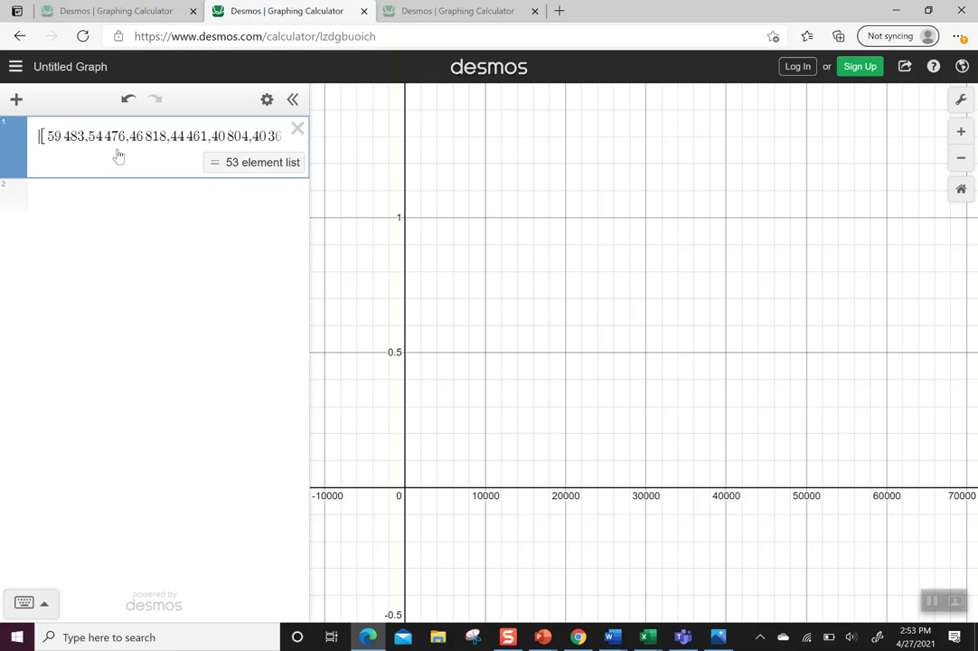
{"action": "type", "text": "A="}
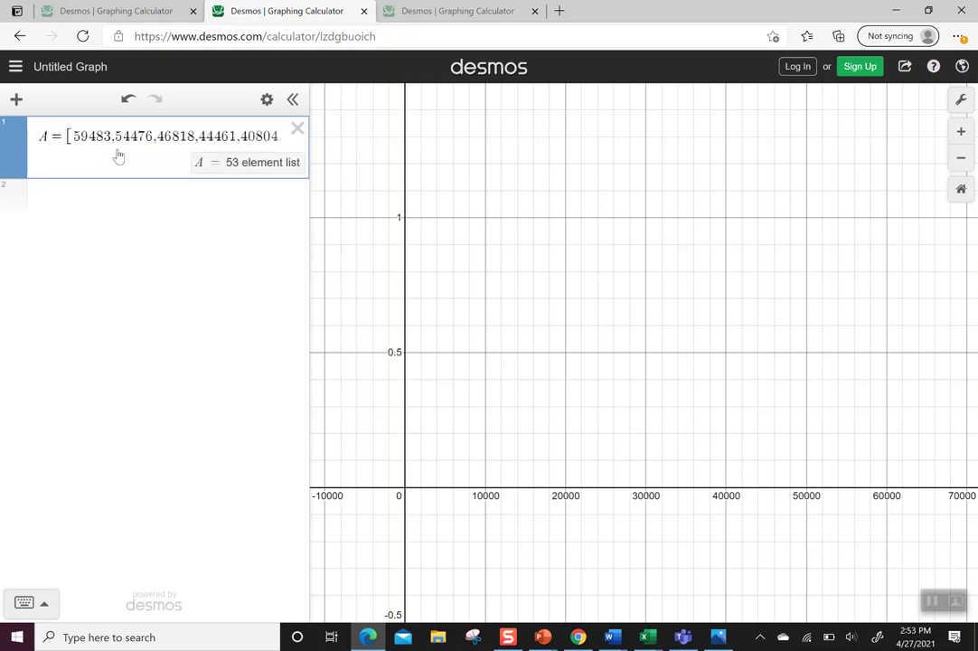
{"action": "left_click", "coordinate": [117, 198]}
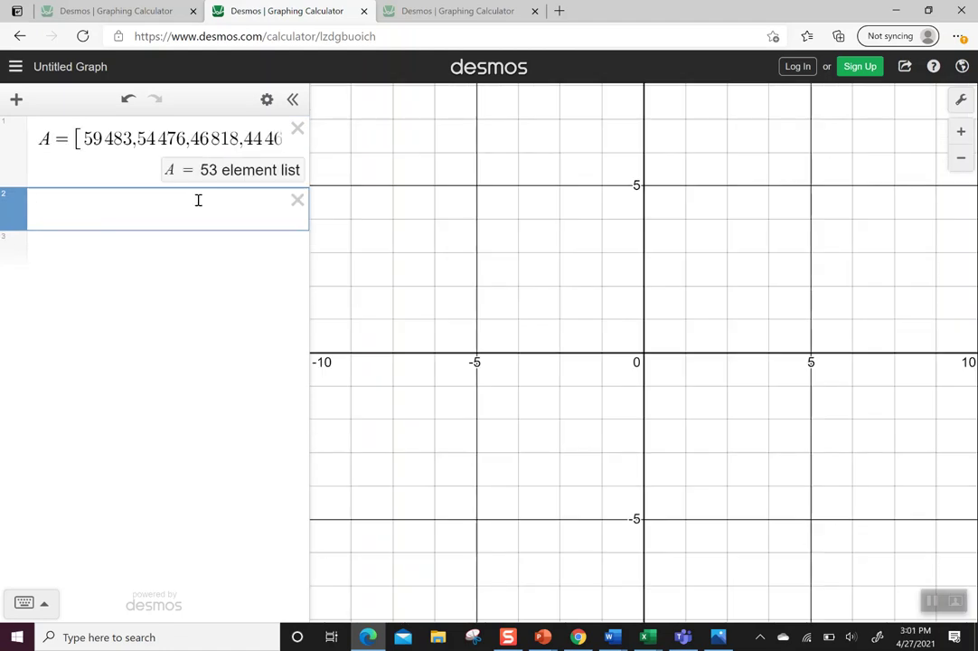
Step: Enter dotplot(A) in the second expression and zoom the view to fit it
{"action": "type", "text": "dotp"}
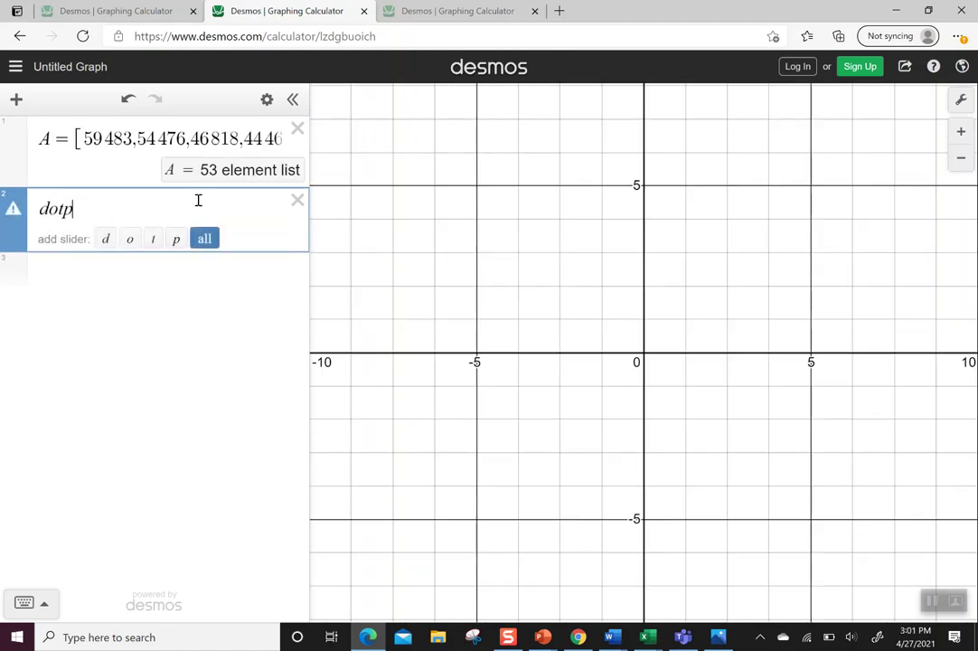
{"action": "type", "text": "lot(A)"}
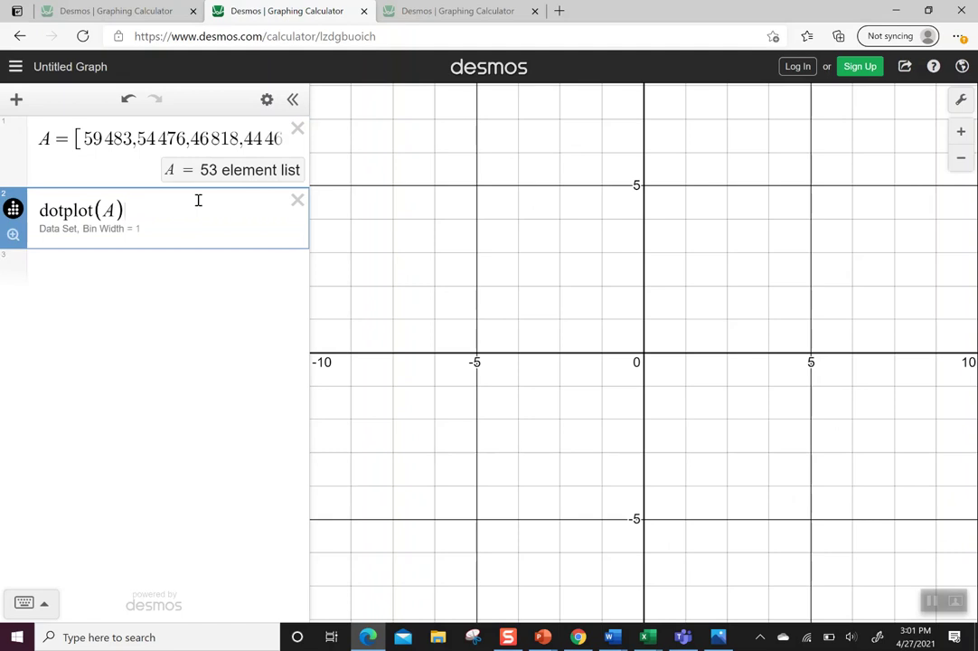
{"action": "left_click", "coordinate": [14, 234]}
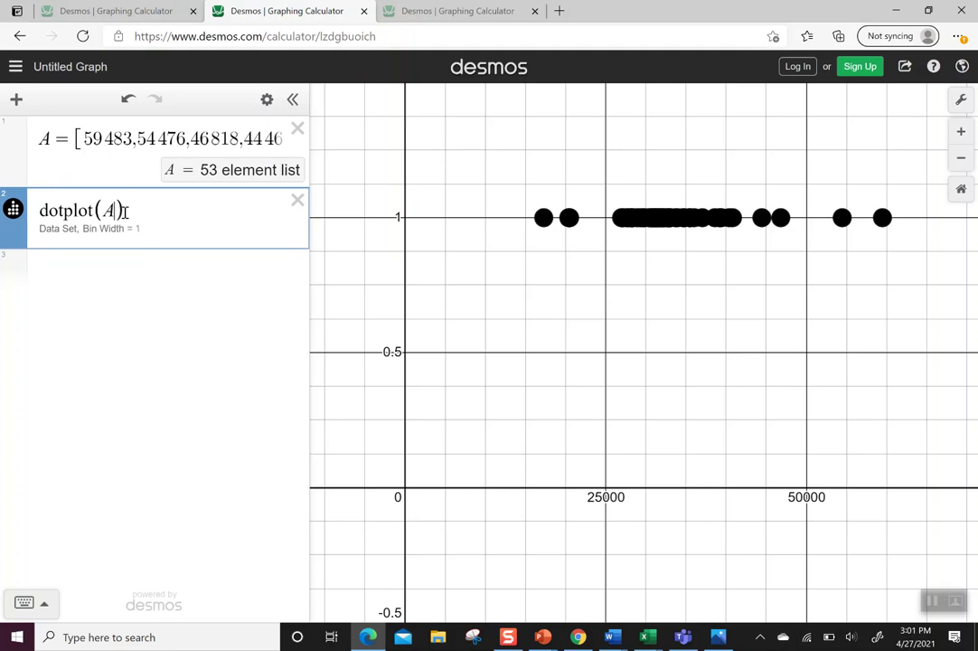
Step: Change the plot to dotplot(A,10000) with Binned x-values and Left bin alignment
{"action": "type", "text": "1"}
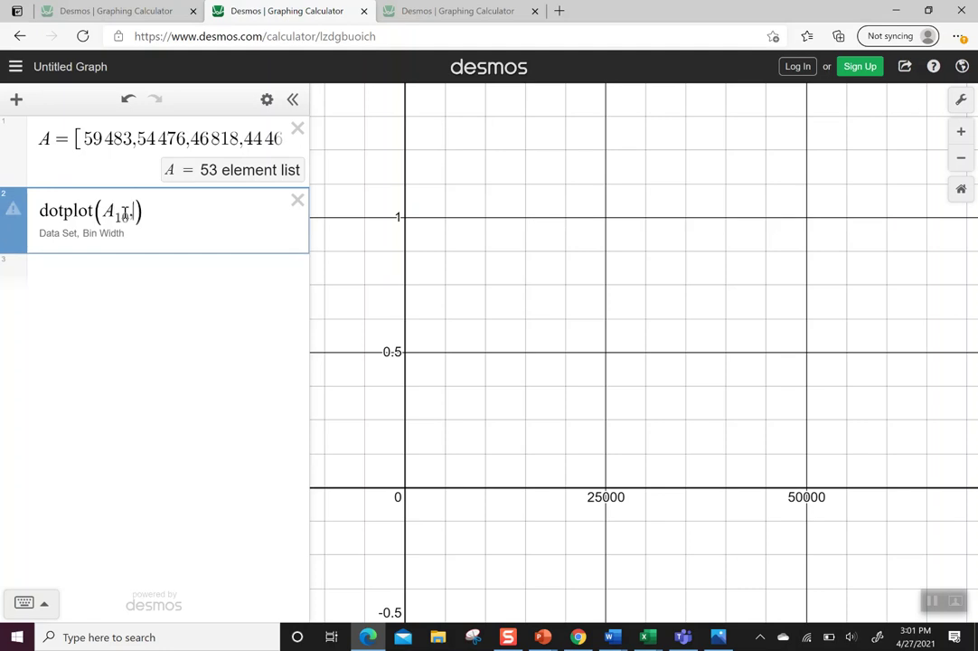
{"action": "key", "text": "BackSpace"}
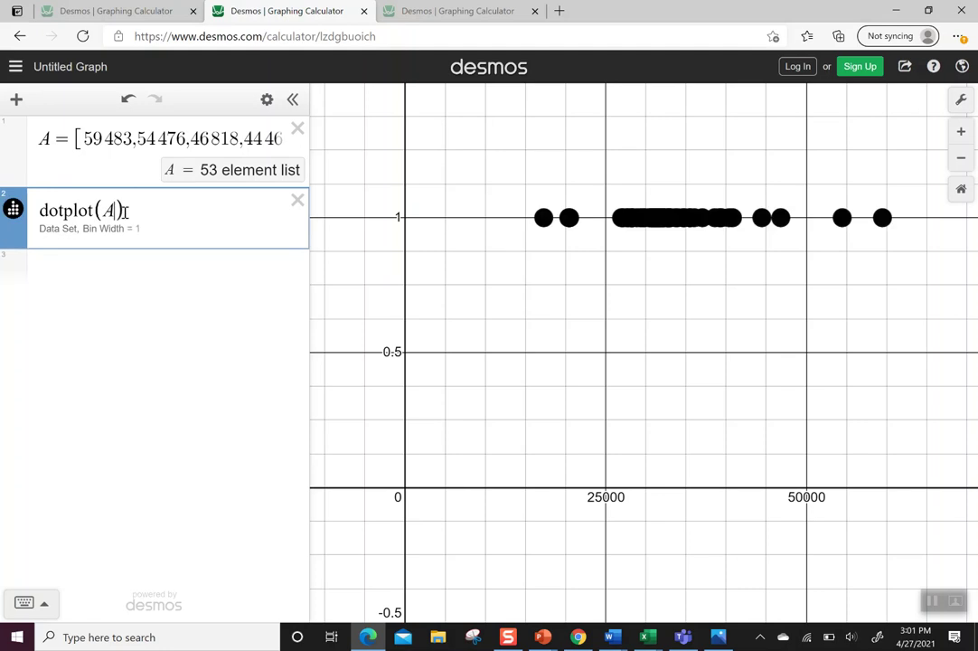
{"action": "type", "text": ",10000"}
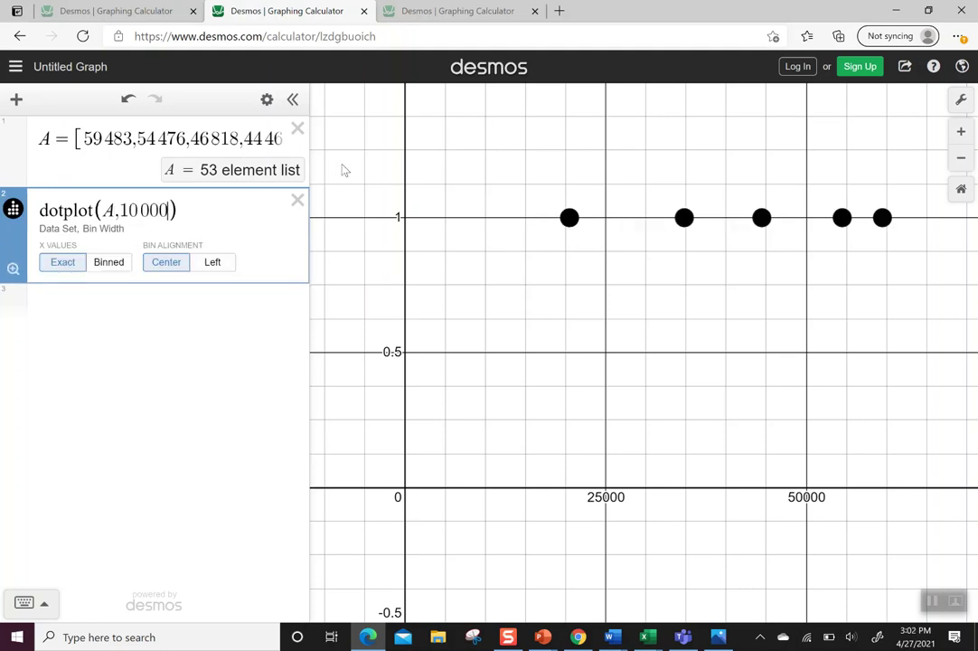
{"action": "left_click", "coordinate": [106, 270]}
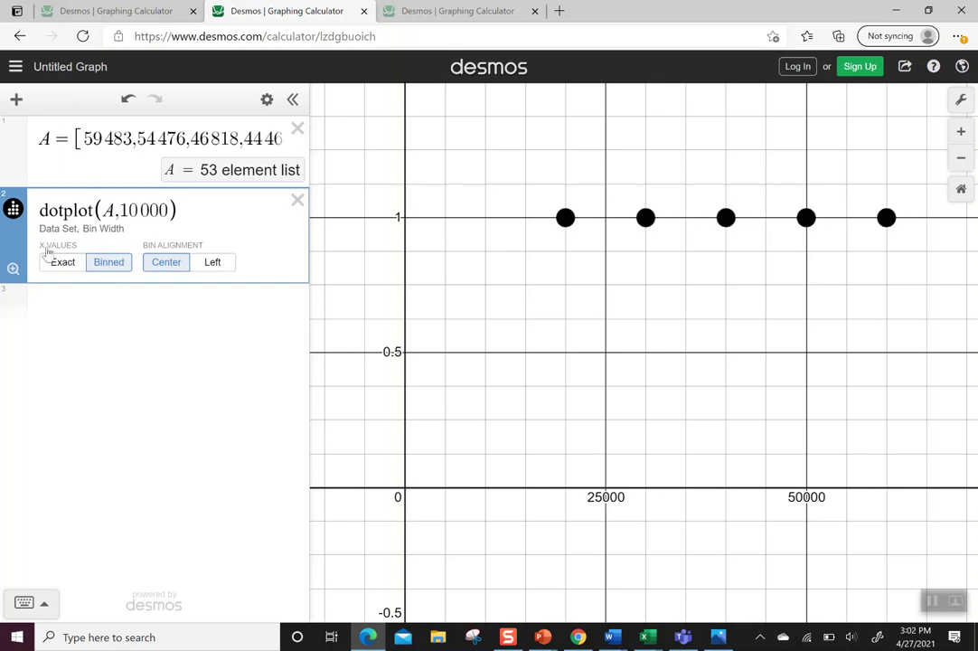
{"action": "left_click", "coordinate": [12, 268]}
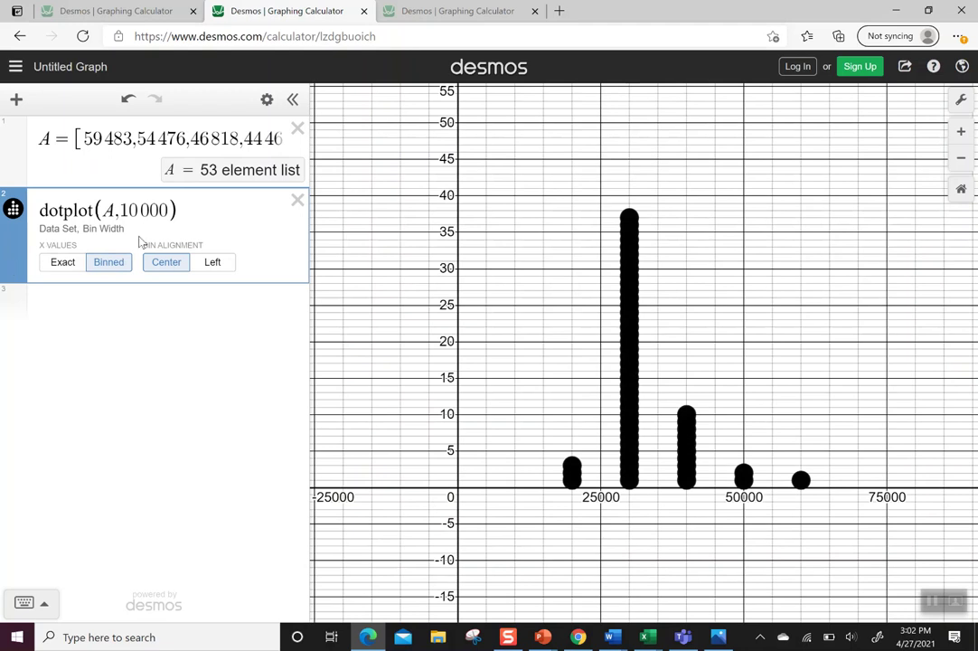
{"action": "left_click", "coordinate": [209, 263]}
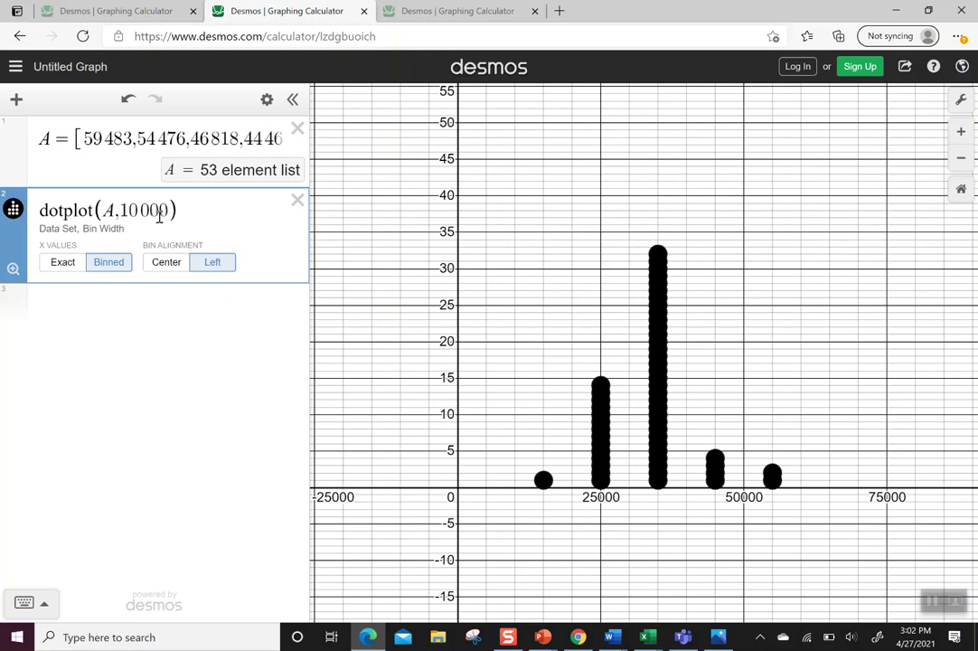
Step: Narrow the dot plot bin width from 10000 to 5000 and refit the view
{"action": "key", "text": "BackSpace"}
{"action": "key", "text": "BackSpace"}
{"action": "type", "text": "5"}
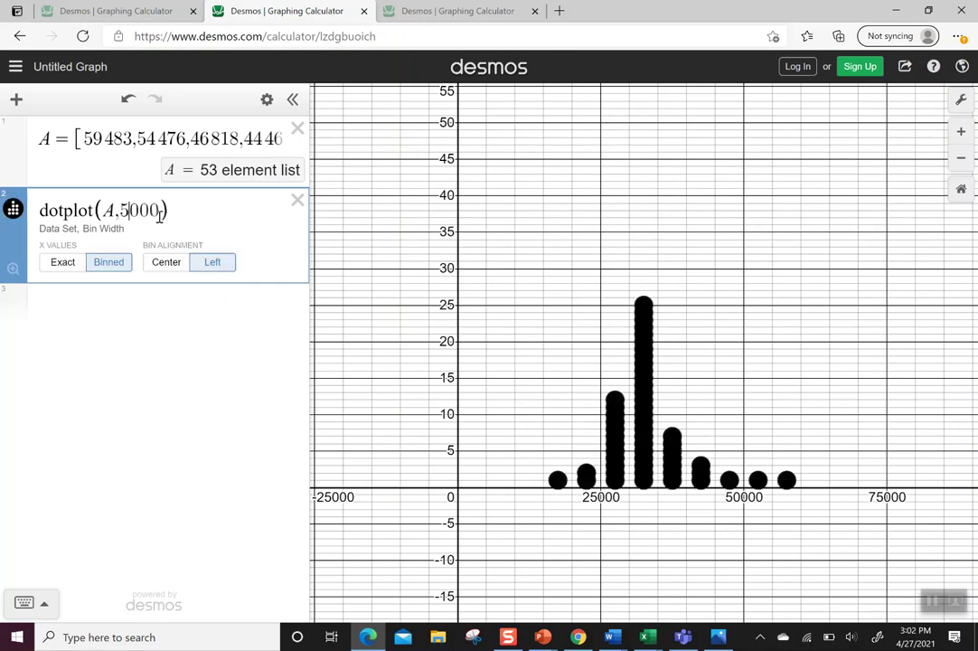
{"action": "left_click", "coordinate": [13, 268]}
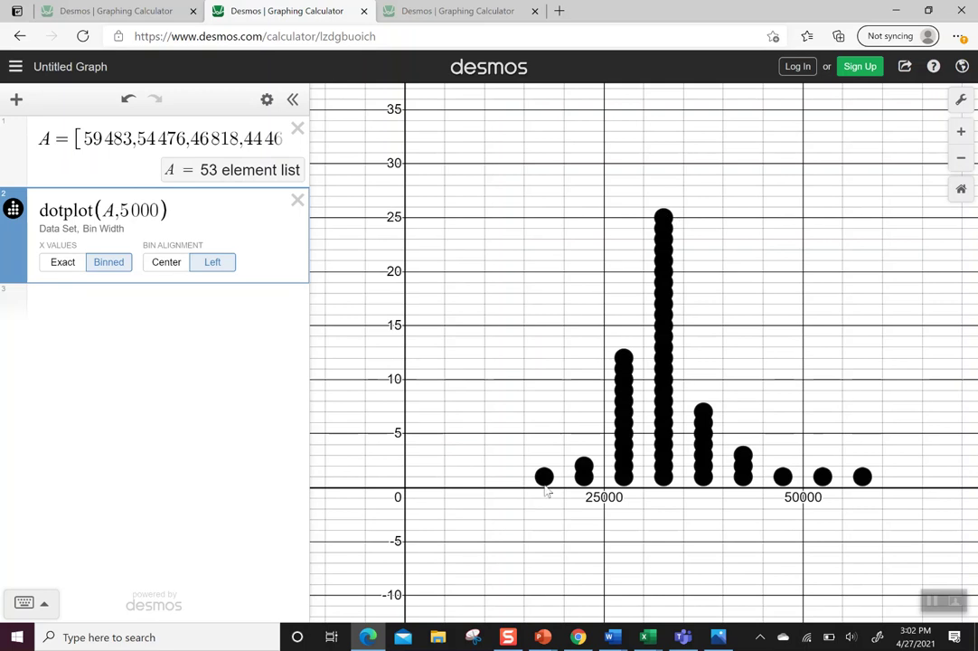
Step: Set the X-Axis Step to 10000 in Graph Settings
{"action": "left_click", "coordinate": [963, 99]}
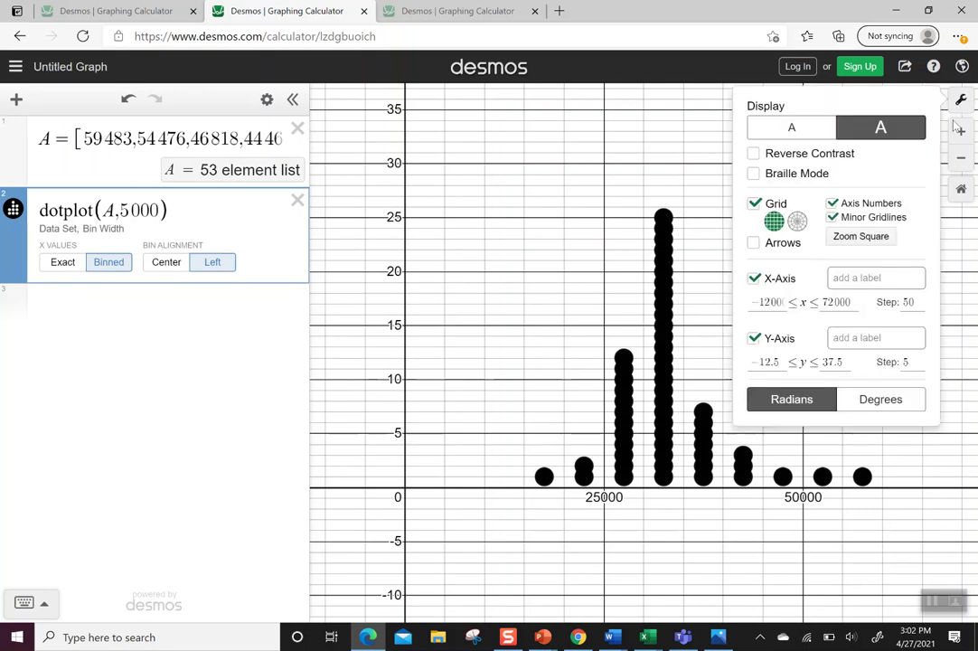
{"action": "left_click", "coordinate": [923, 301]}
{"action": "key", "text": "BackSpace"}
{"action": "key", "text": "BackSpace"}
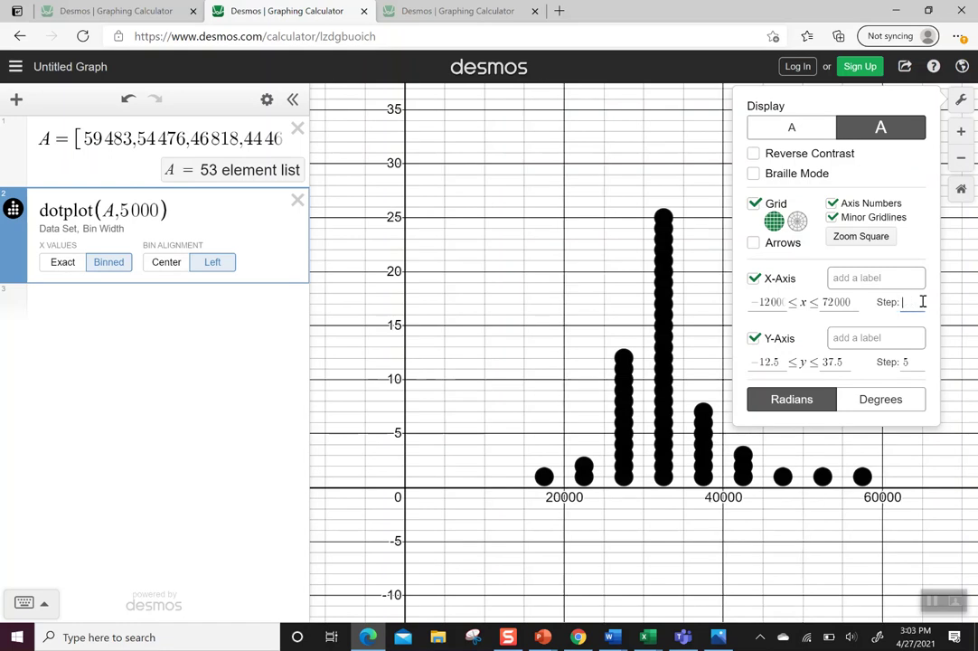
{"action": "type", "text": "10000"}
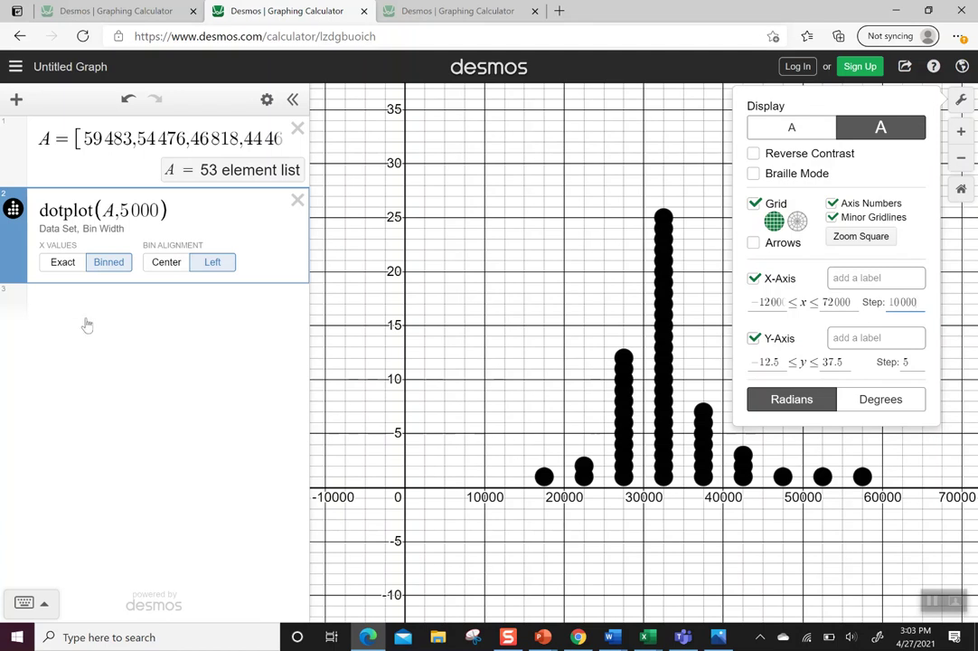
{"action": "left_click", "coordinate": [116, 340]}
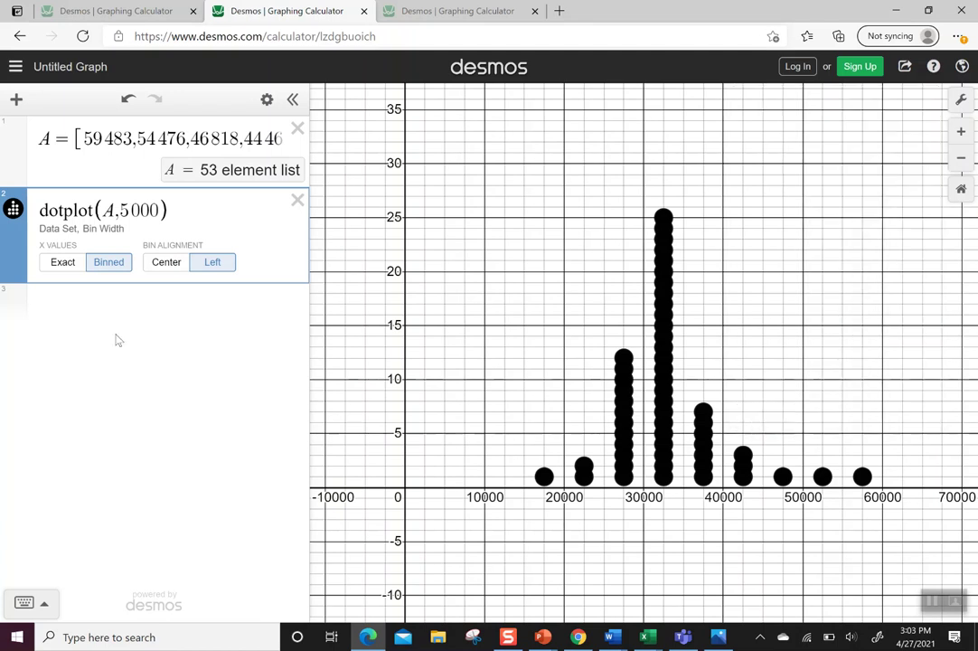
Step: Add histogram(A,5000) as a third expression with Left bin alignment
{"action": "left_click", "coordinate": [96, 312]}
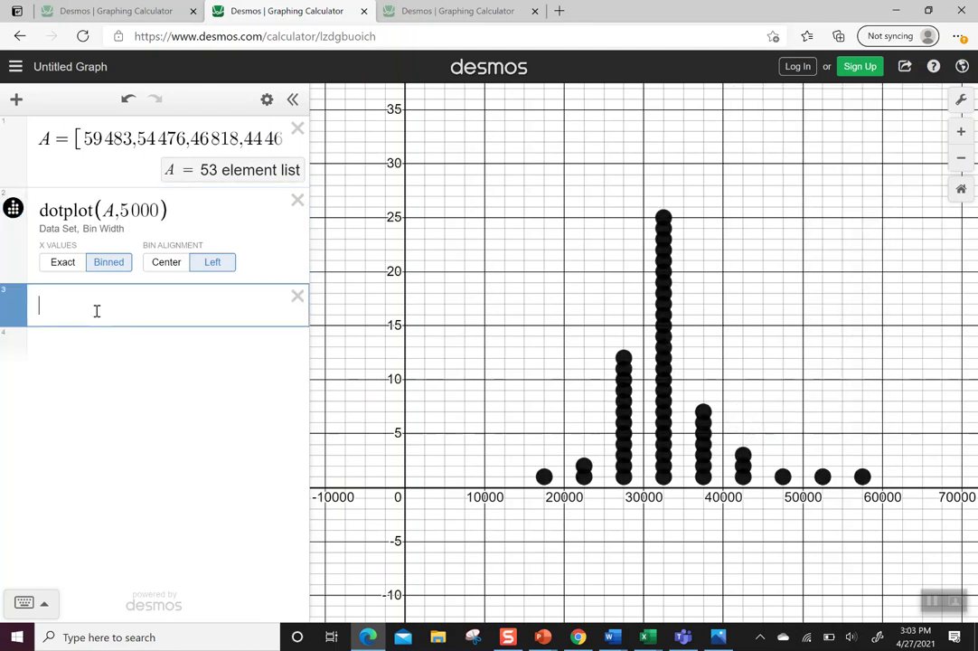
{"action": "type", "text": "histogram(A)"}
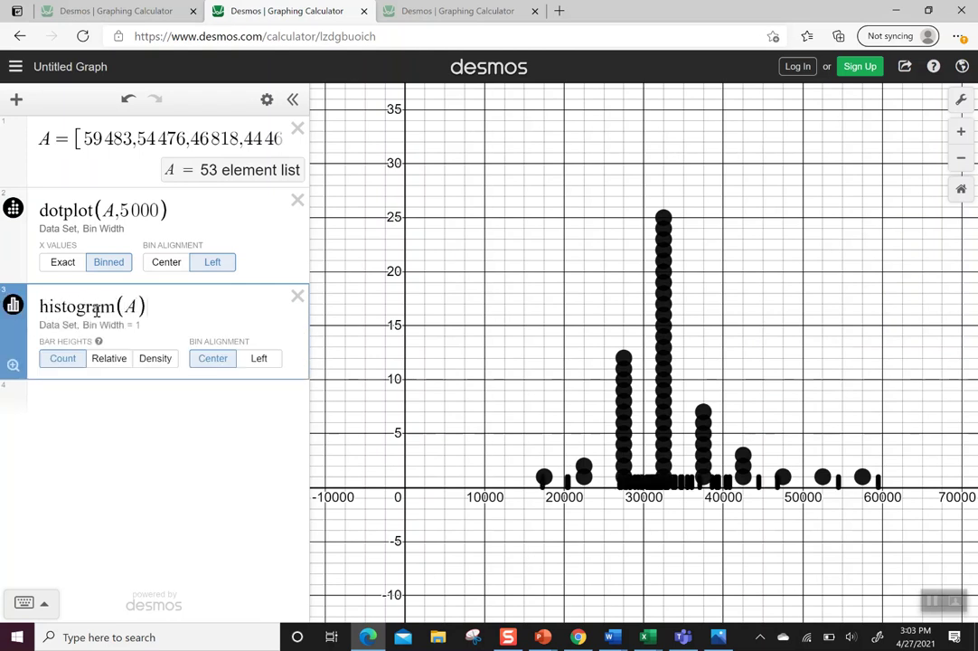
{"action": "key", "text": "Left"}
{"action": "type", "text": ",50"}
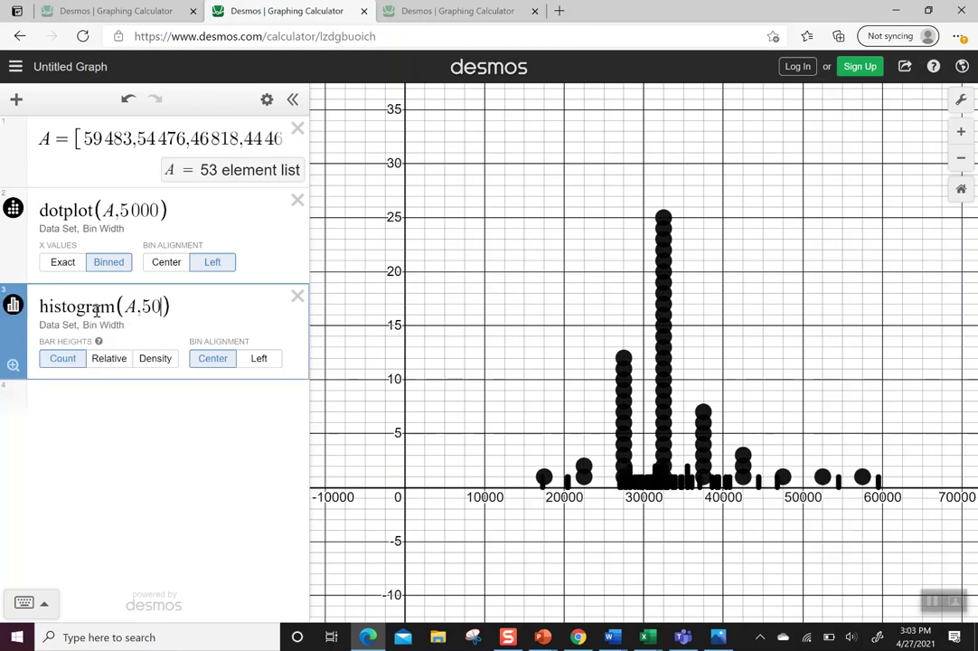
{"action": "type", "text": "00"}
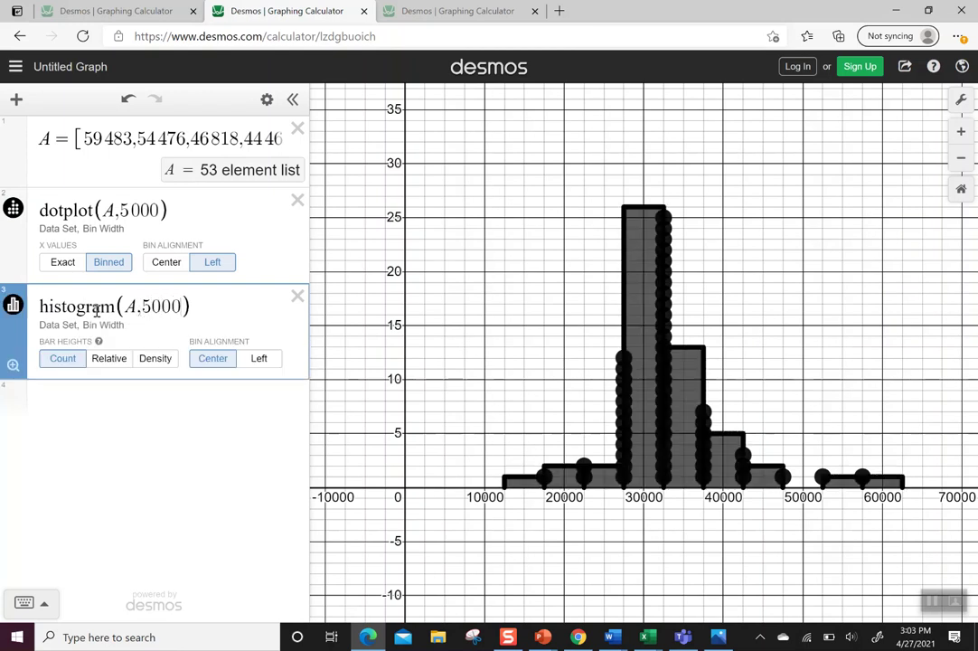
{"action": "left_click", "coordinate": [261, 359]}
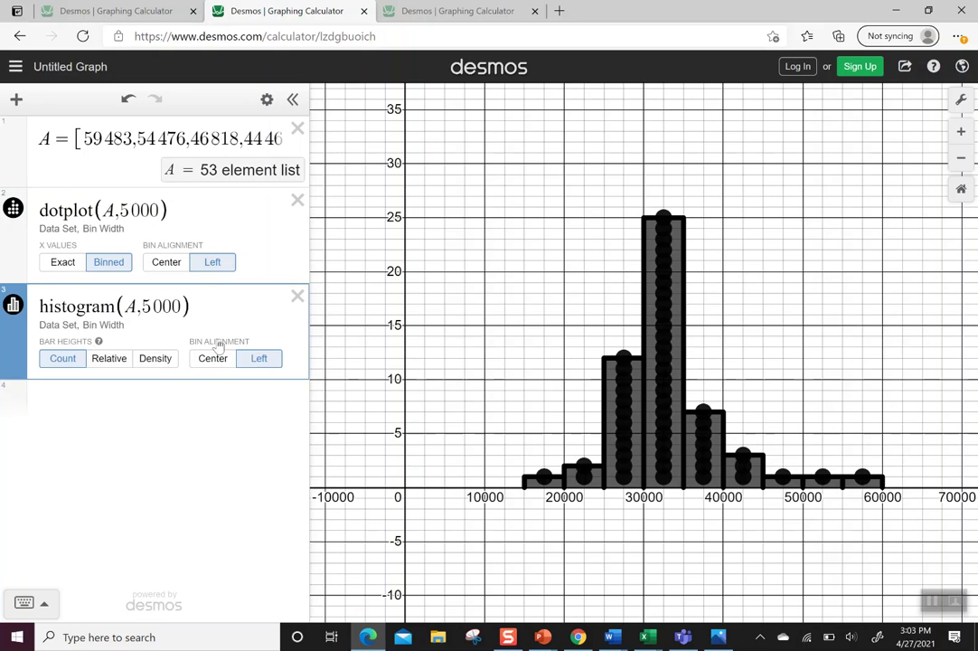
{"action": "left_click", "coordinate": [267, 102]}
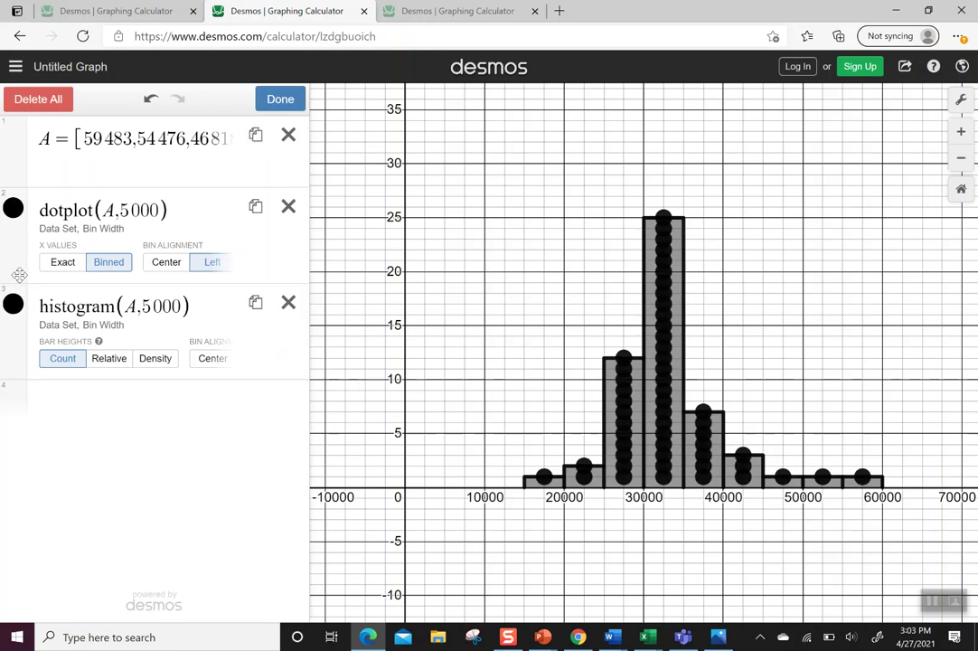
Step: Color the histogram and dot plot blue, then hide the dot plot
{"action": "left_click", "coordinate": [13, 304]}
{"action": "left_click", "coordinate": [73, 306]}
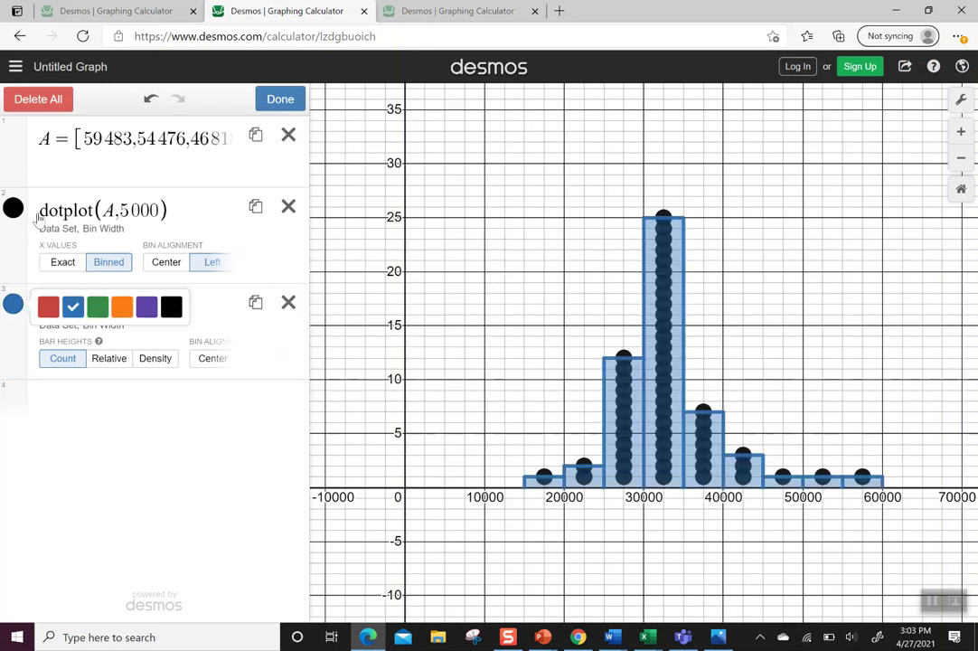
{"action": "left_click", "coordinate": [13, 207]}
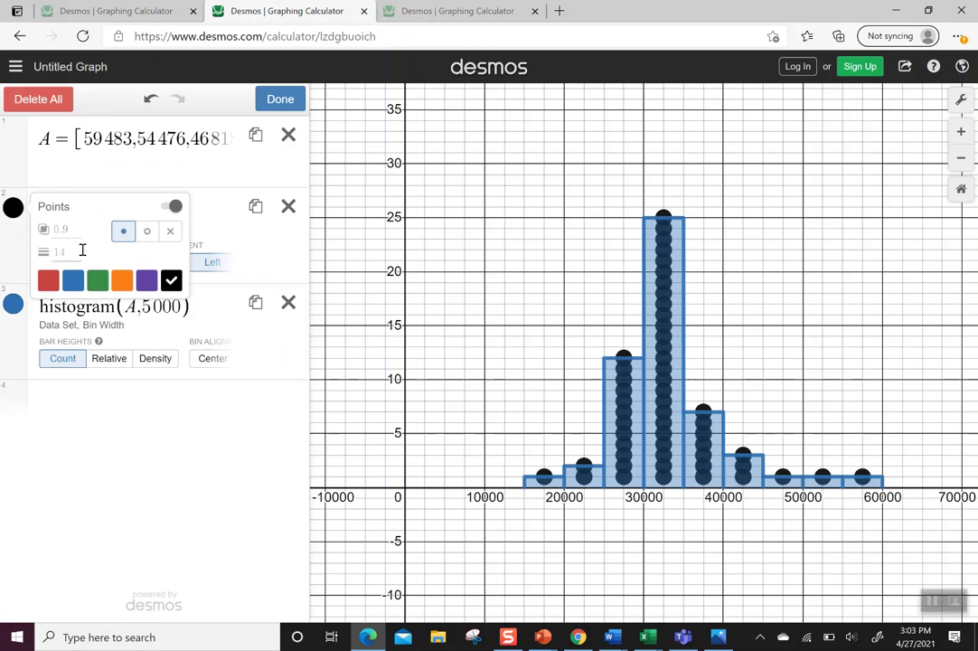
{"action": "left_click", "coordinate": [73, 280]}
{"action": "left_click", "coordinate": [127, 433]}
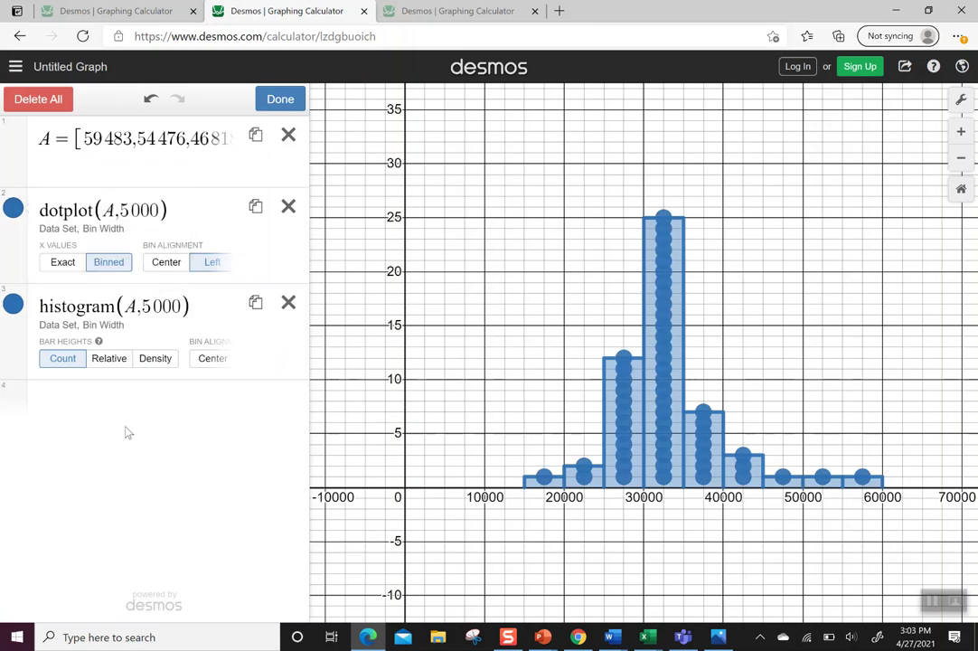
{"action": "left_click", "coordinate": [13, 208]}
{"action": "left_click", "coordinate": [13, 208]}
{"action": "left_click", "coordinate": [282, 98]}
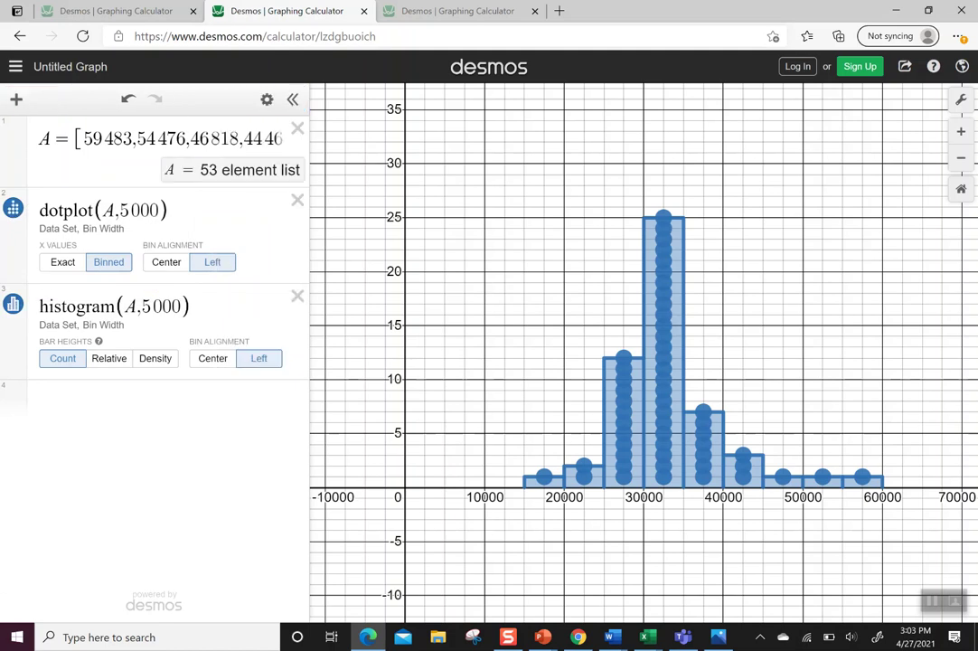
{"action": "left_click", "coordinate": [13, 208]}
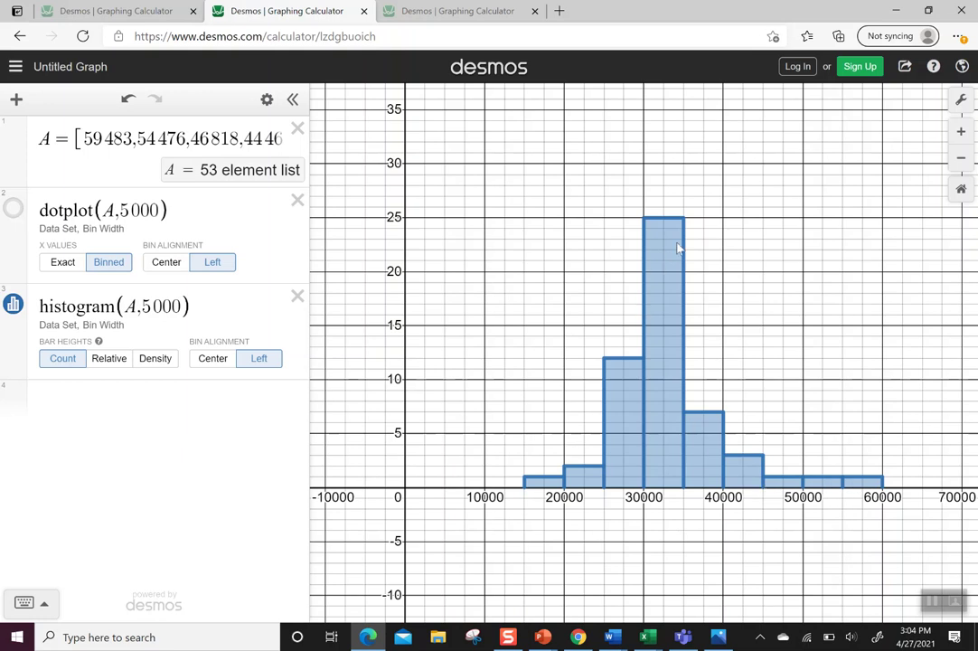
{"action": "left_click", "coordinate": [152, 307]}
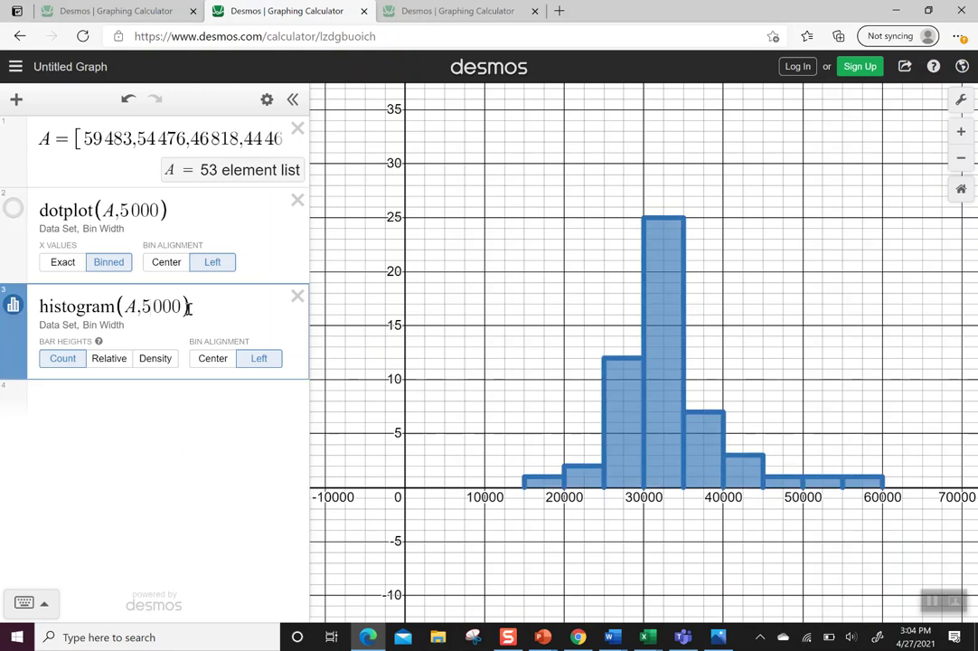
Step: Switch the histogram to histogram(A,8000) with Relative bar heights
{"action": "key", "text": "BackSpace"}
{"action": "type", "text": "8"}
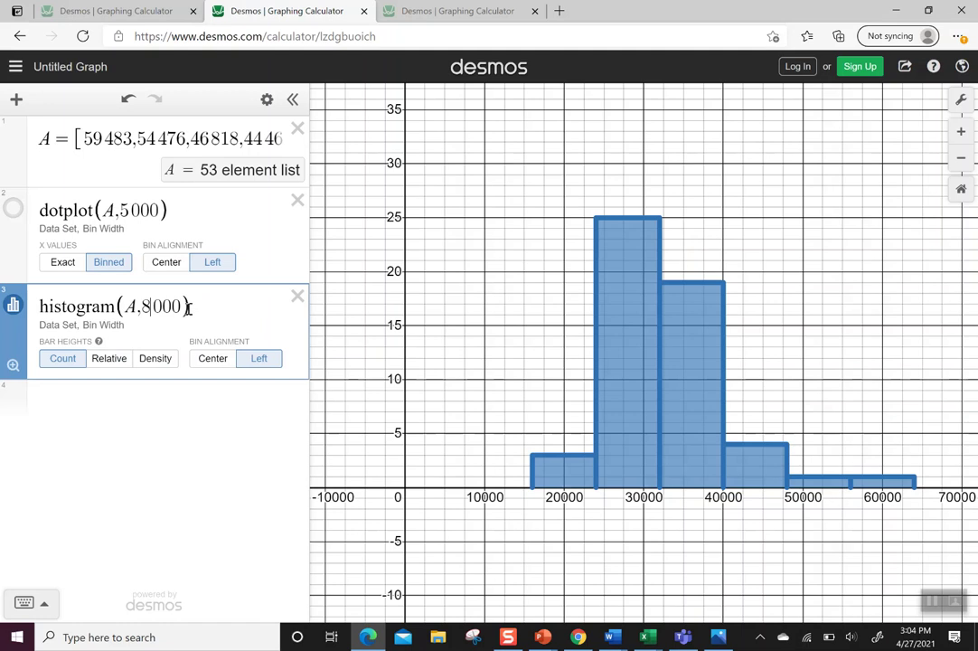
{"action": "left_click", "coordinate": [108, 359]}
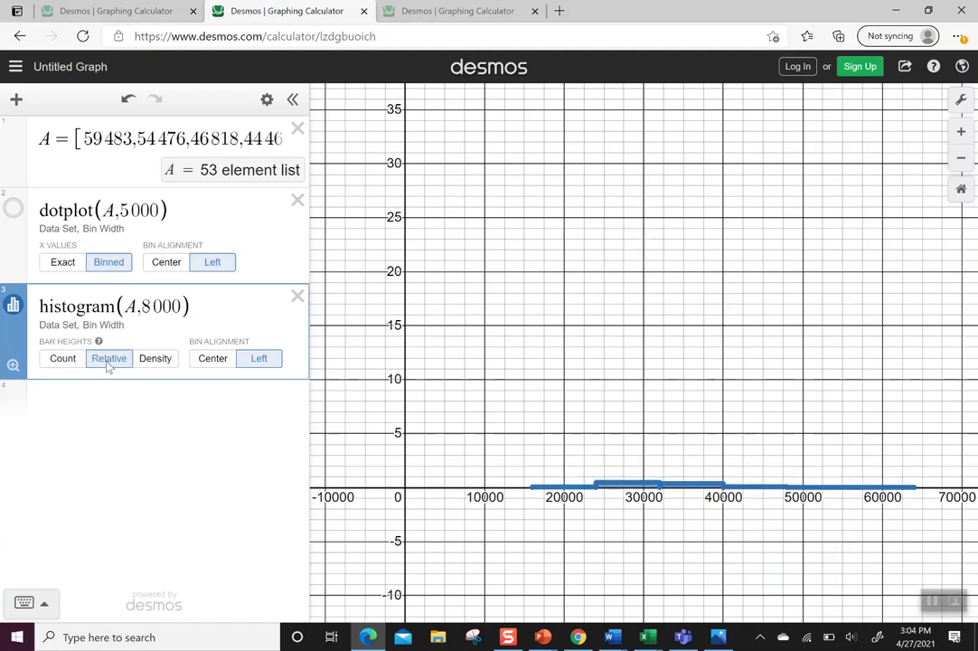
Step: Zoom to fit the relative-frequency bars, the tallest near 0.47
{"action": "left_click", "coordinate": [12, 363]}
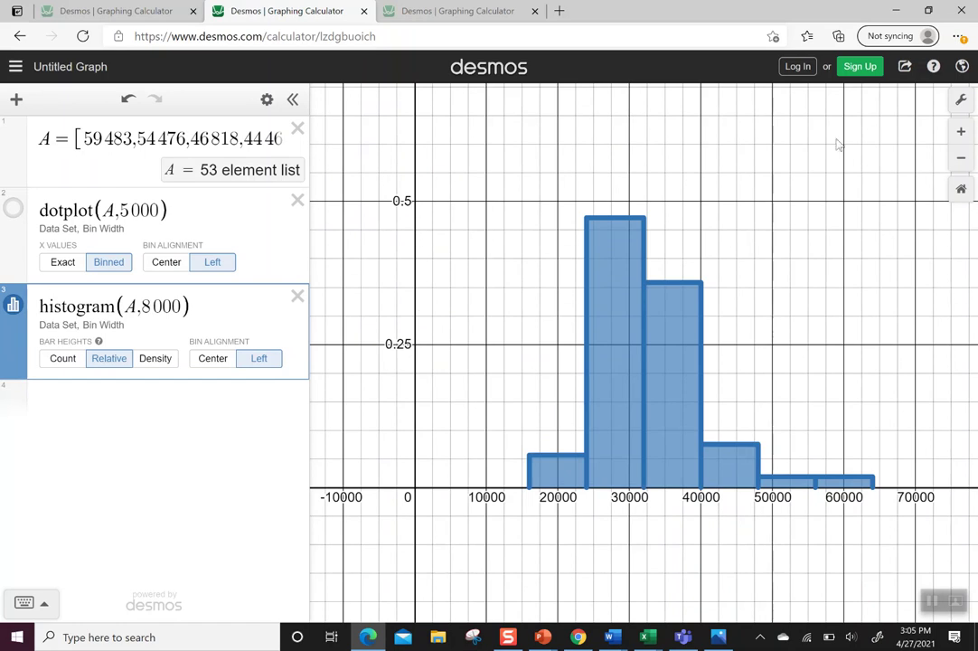
Step: Change the Y-Axis Step in Graph Settings from 5 to .1
{"action": "left_click", "coordinate": [961, 99]}
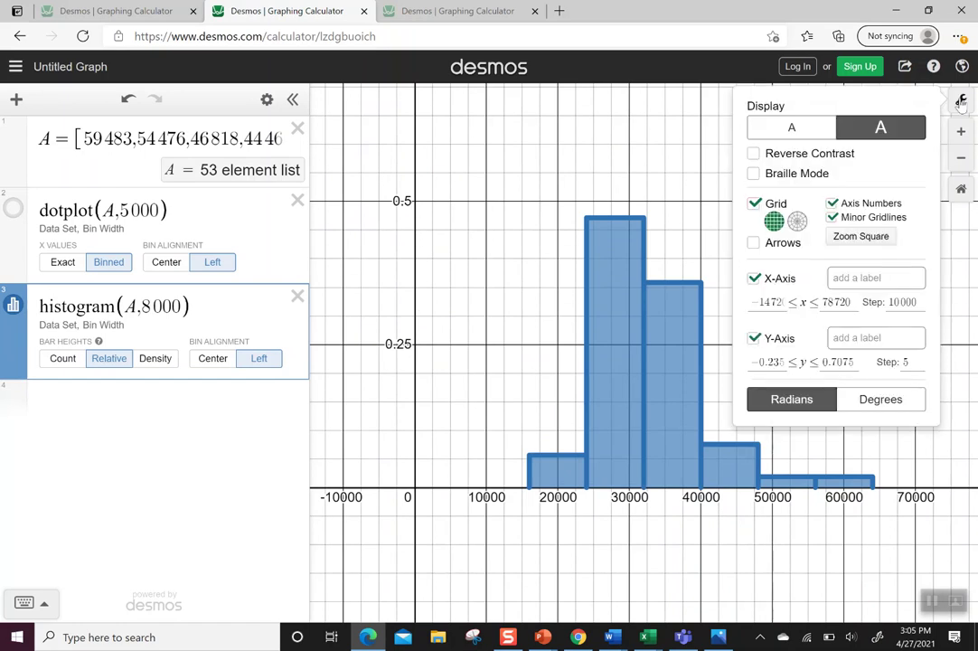
{"action": "left_click_drag", "start_coordinate": [917, 360], "coordinate": [888, 359]}
{"action": "key", "text": "BackSpace"}
{"action": "type", "text": ".1"}
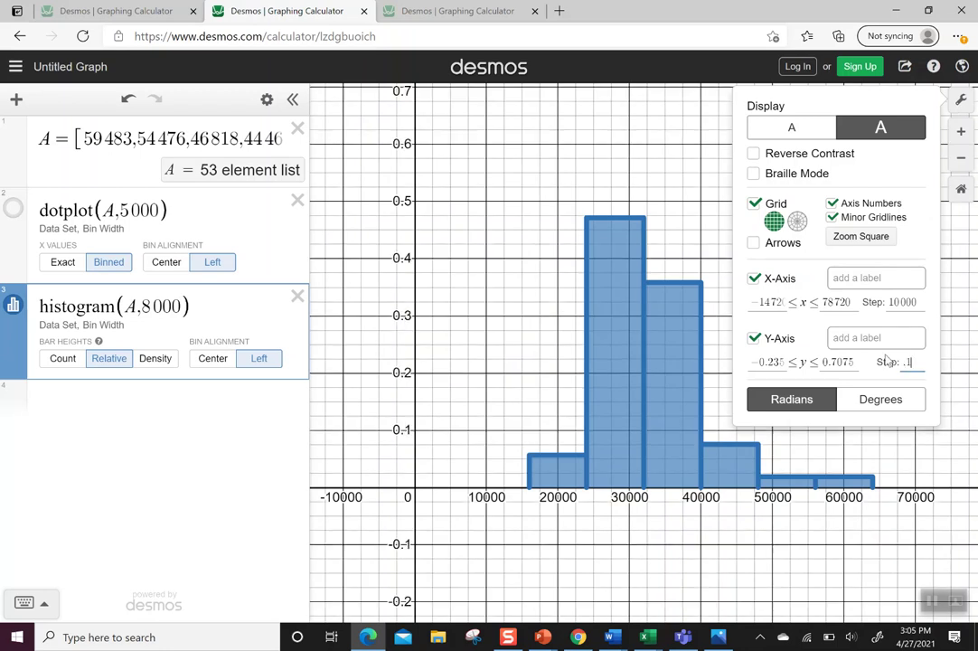